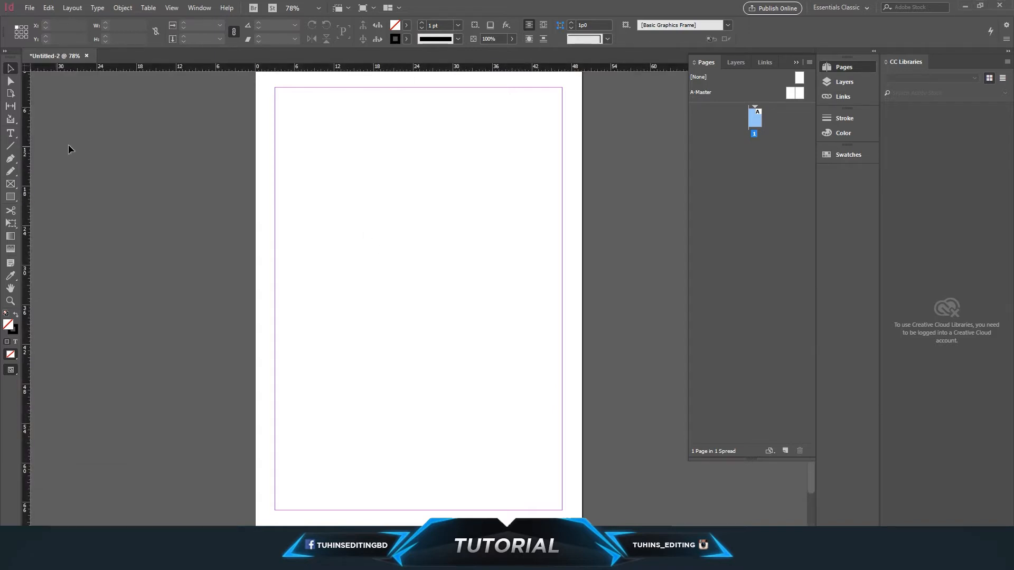
# - Draw a tall text frame about 20p6 wide down the page's left half, inside the margins
pyautogui.click(10, 134)
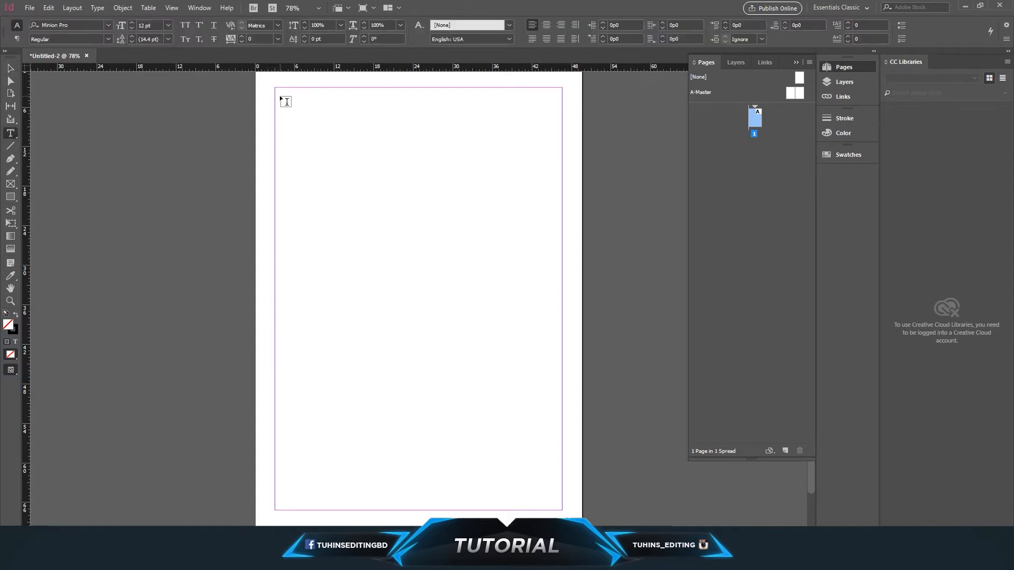
pyautogui.moveTo(280, 95); pyautogui.dragTo(416, 503)
# - Switch to the Lorem Ipsum page in Chrome and copy both paragraphs under "Where does it come from?"
pyautogui.moveTo(145, 559)
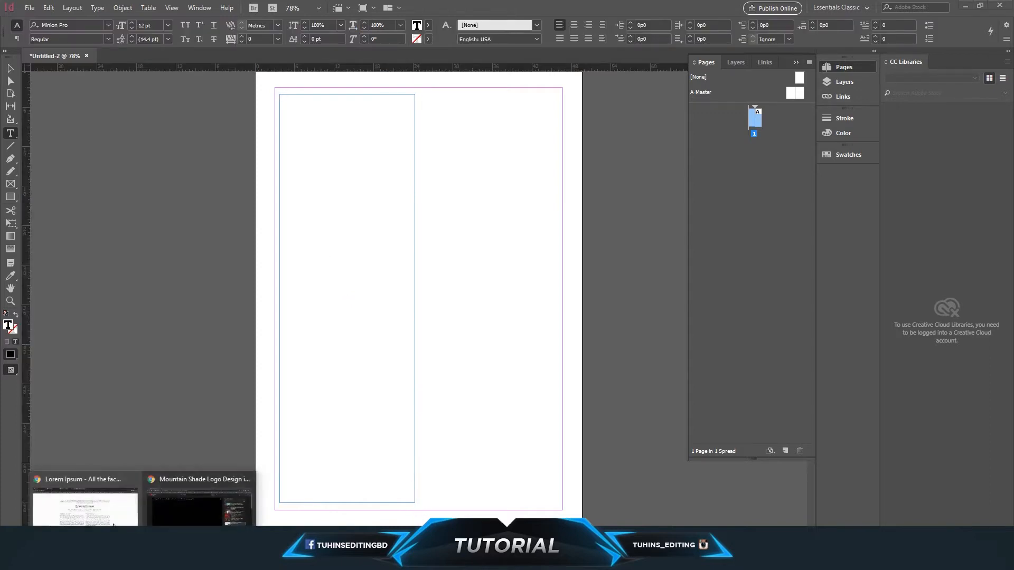
pyautogui.click(86, 504)
pyautogui.scroll(-2, 351, 359)
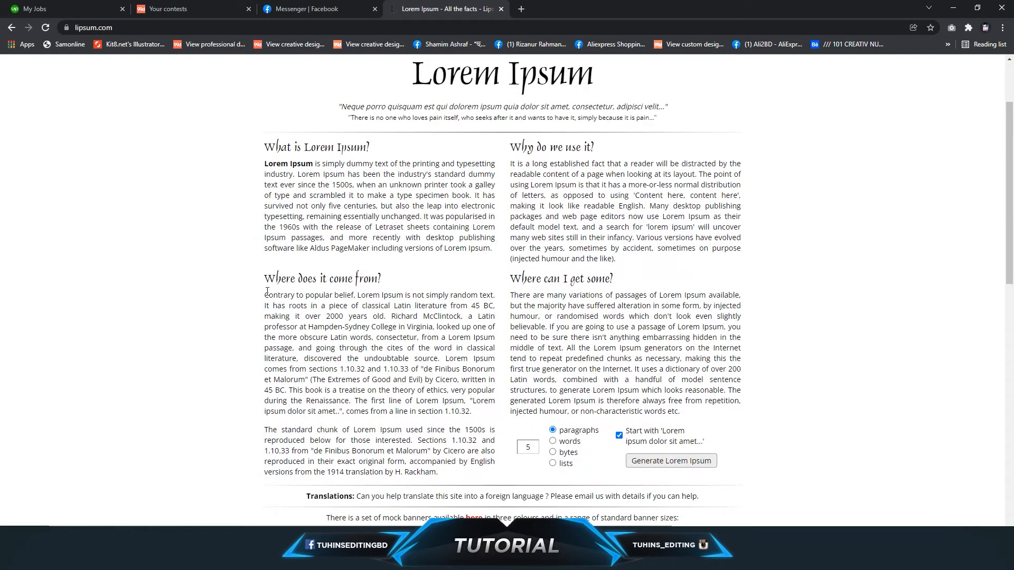
pyautogui.moveTo(263, 293); pyautogui.dragTo(306, 359)
pyautogui.click(281, 310)
pyautogui.moveTo(266, 294); pyautogui.dragTo(451, 475)
pyautogui.hotkey('ctrl', 'c')
pyautogui.rightClick(445, 359)
pyautogui.click(447, 358)
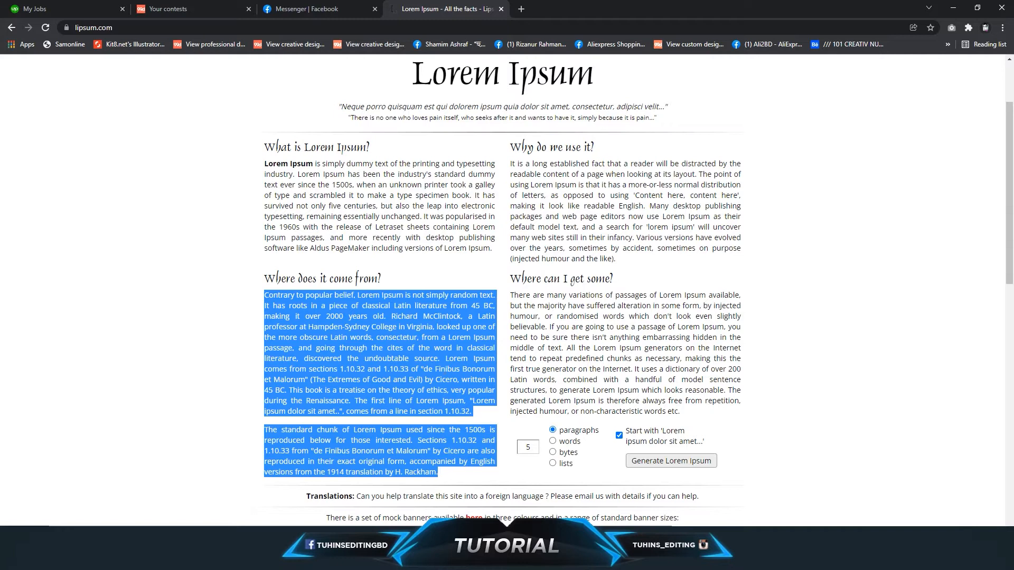
# - Return to InDesign and paste the copied paragraphs twice into the text frame
pyautogui.hotkey('alt', 'Tab')
pyautogui.click(338, 165)
pyautogui.hotkey('ctrl', 'v')
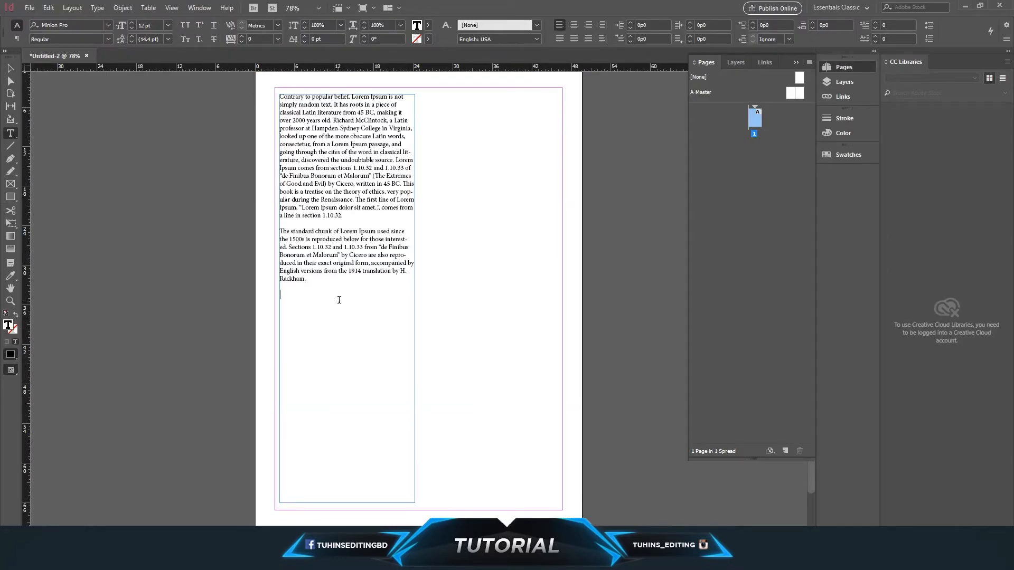
pyautogui.hotkey('ctrl', 'v')
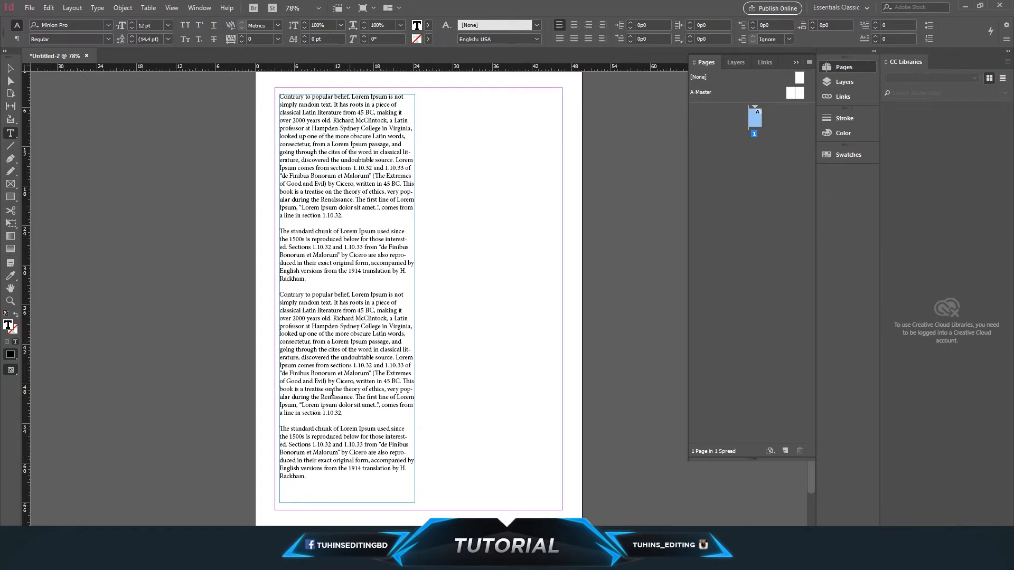
# - Set the font of all text in the frame to Century Gothic Italic
pyautogui.hotkey('ctrl', 'a')
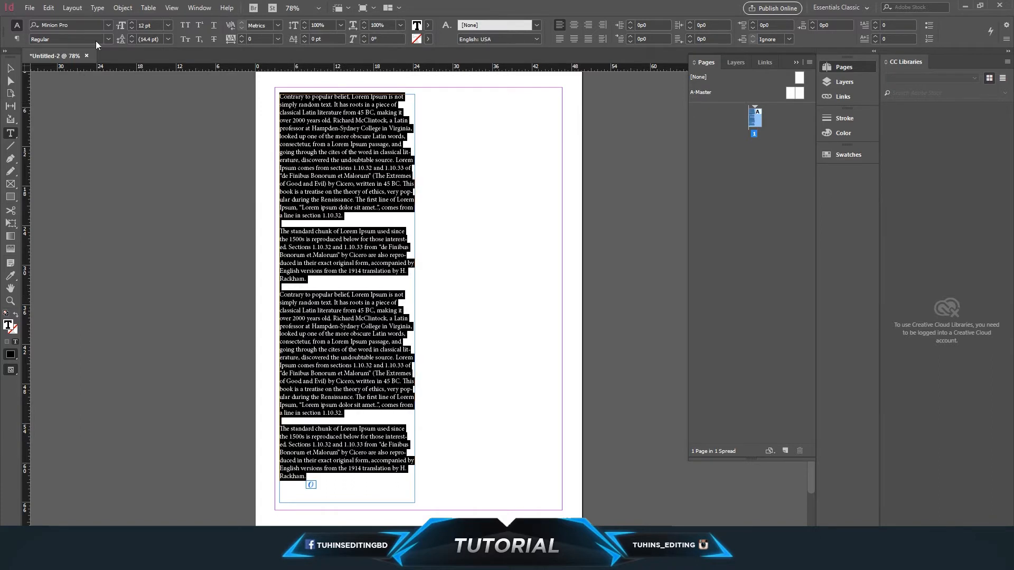
pyautogui.click(86, 25)
pyautogui.write('ca')
pyautogui.press('BackSpace')
pyautogui.write('entu')
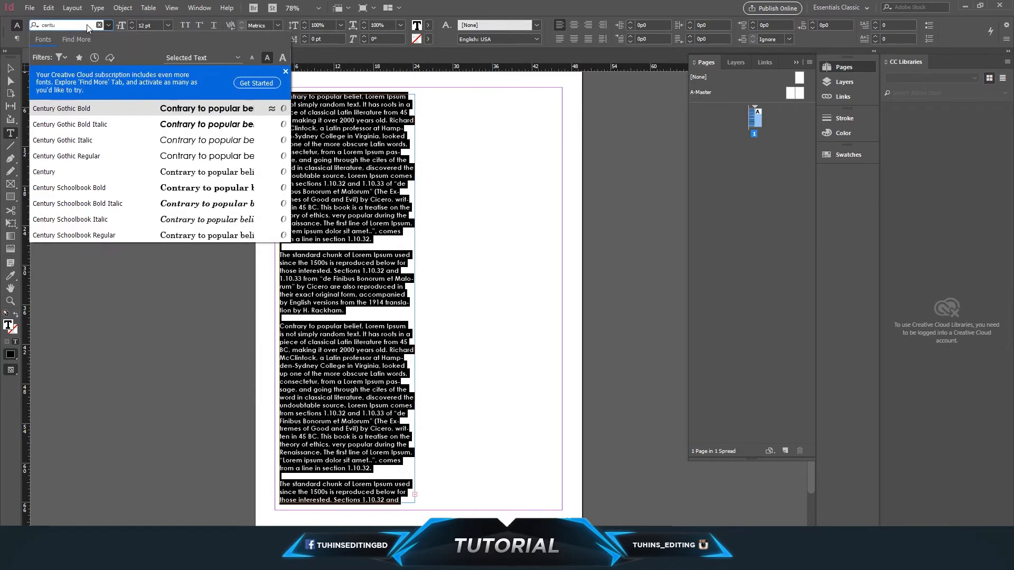
pyautogui.click(144, 140)
pyautogui.click(346, 199)
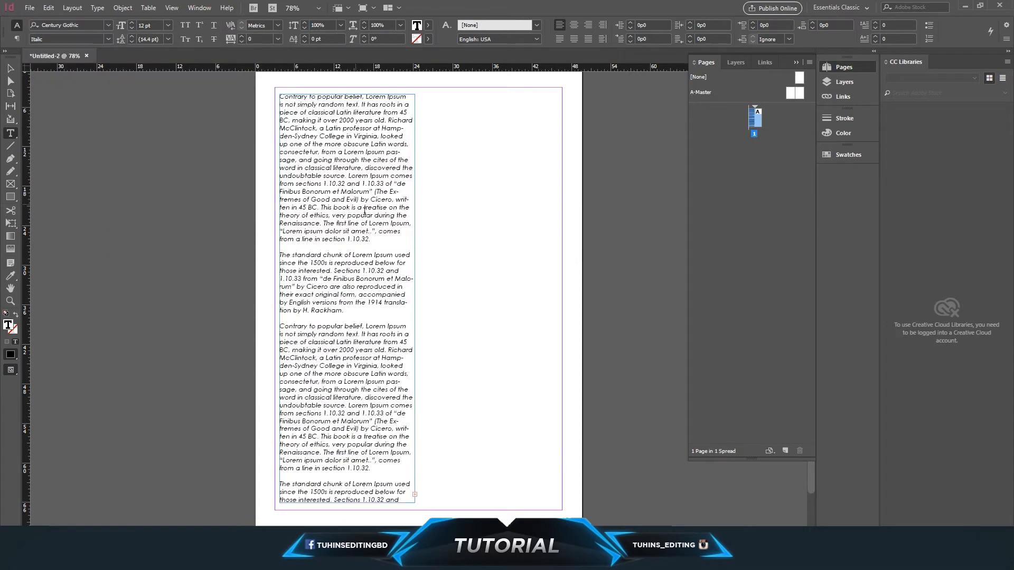
# - Shorten the text frame from its upper edge to a height of about 51p2, leaving room for a header
pyautogui.click(10, 68)
pyautogui.moveTo(347, 92); pyautogui.dragTo(348, 165)
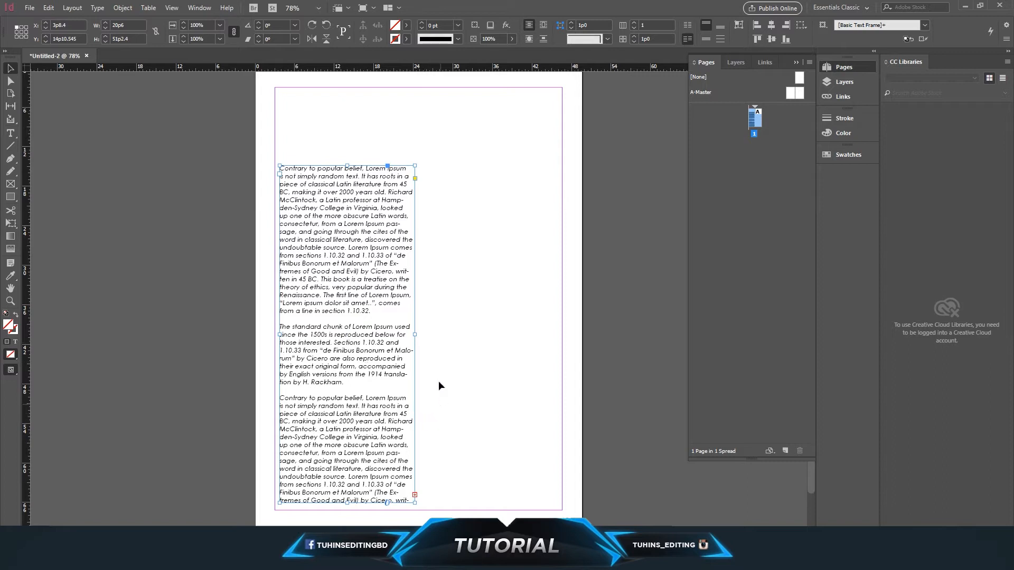
pyautogui.click(446, 364)
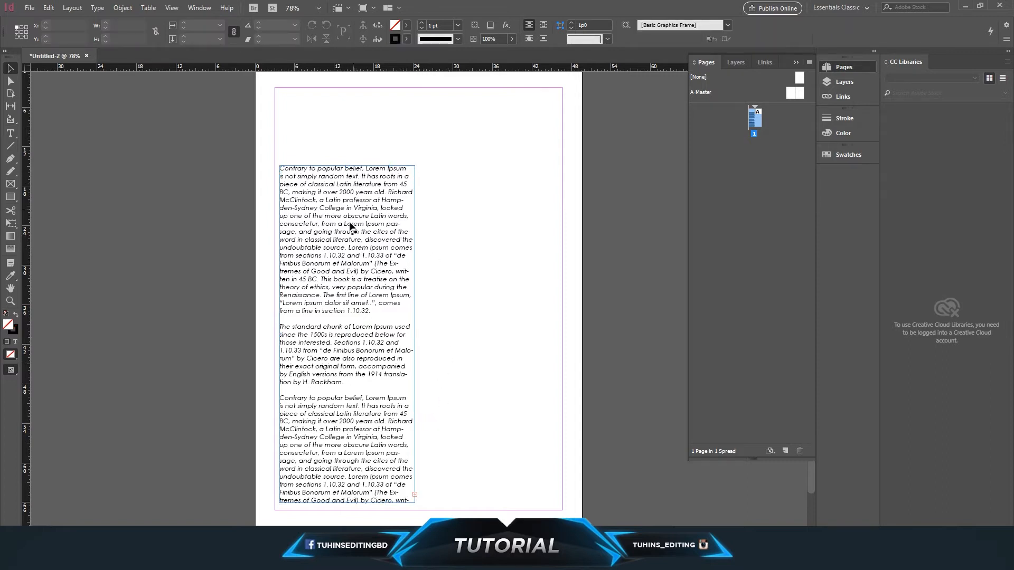
# - Draw a rectangle frame about 42p1 wide and 10p4 high above the text, spanning the margins
pyautogui.click(10, 184)
pyautogui.click(12, 185)
pyautogui.moveTo(280, 92); pyautogui.dragTo(557, 159)
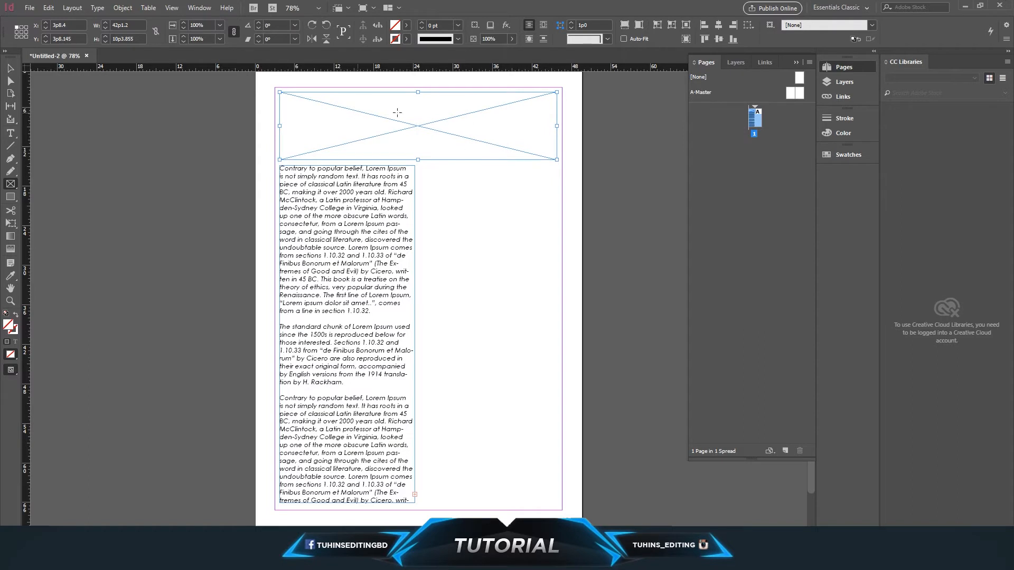
# - Place the ARTICLE-CRYPTO-2-1 image from the desktop into the rectangle frame above the text
pyautogui.click(12, 68)
pyautogui.click(164, 142)
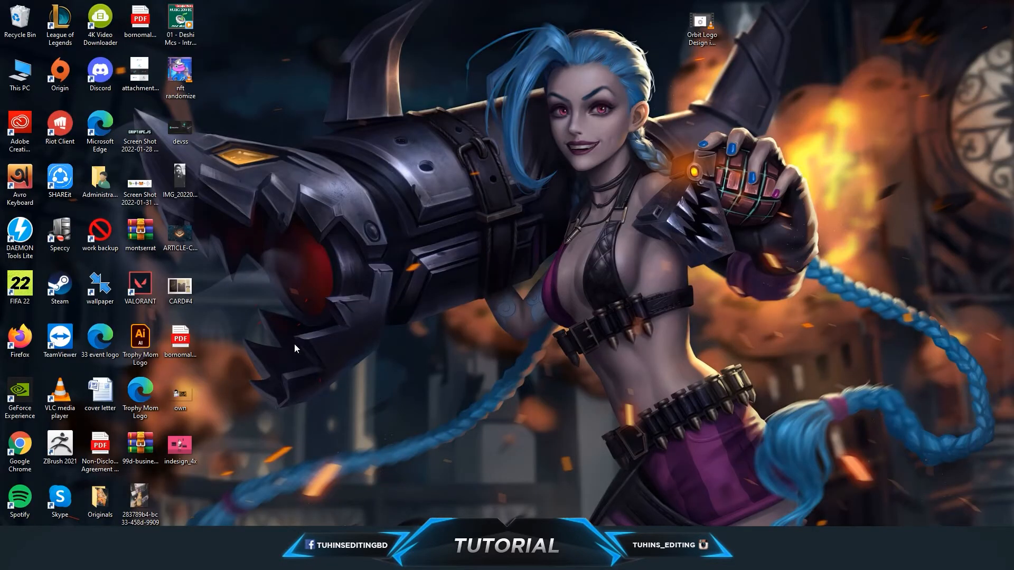
pyautogui.click(182, 241)
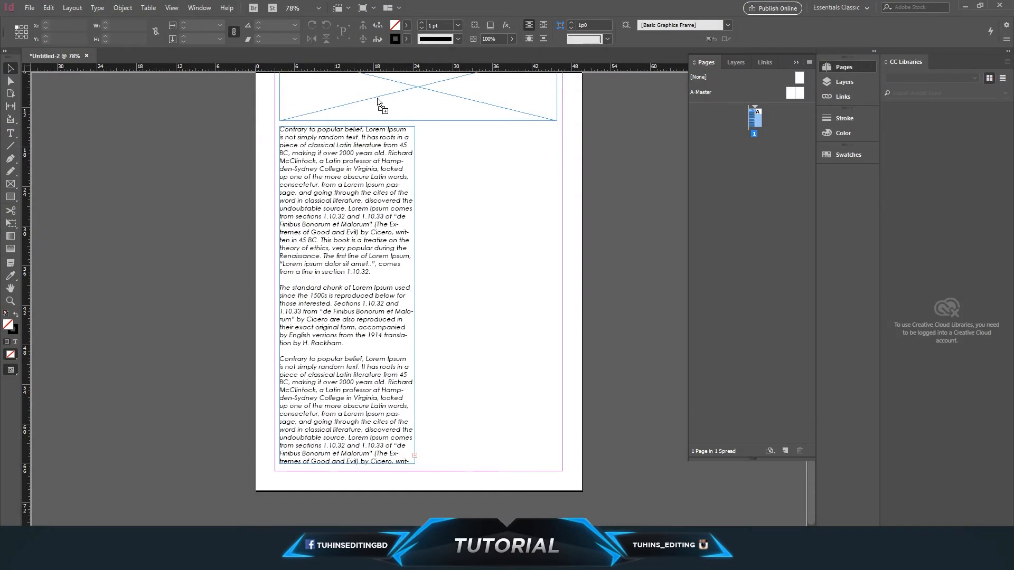
pyautogui.click(379, 100)
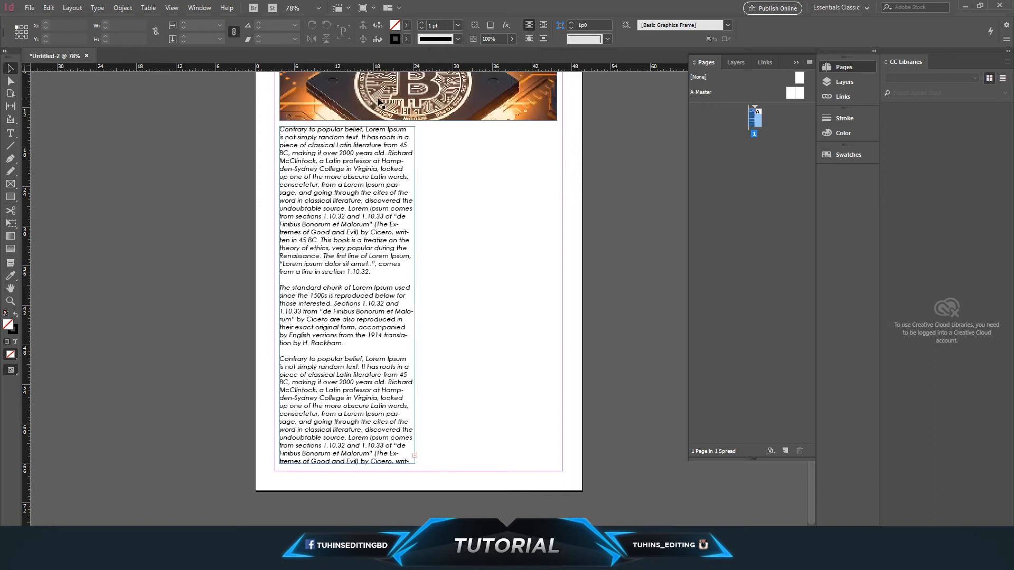
pyautogui.scroll(3, 379, 101)
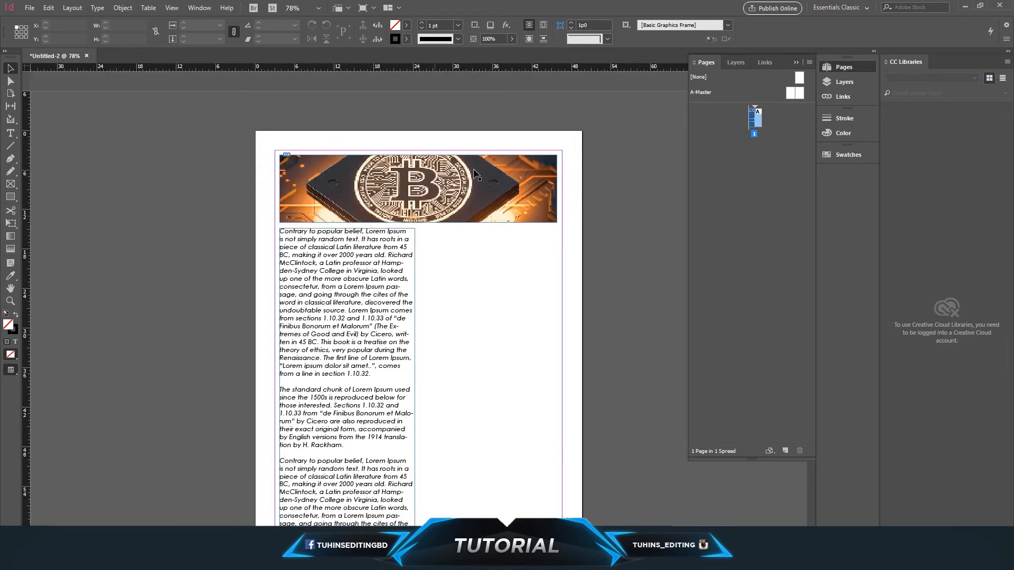
# - Scale the Bitcoin image inside its frame down to about 51.5% and reposition it so the coin is centred
pyautogui.click(11, 82)
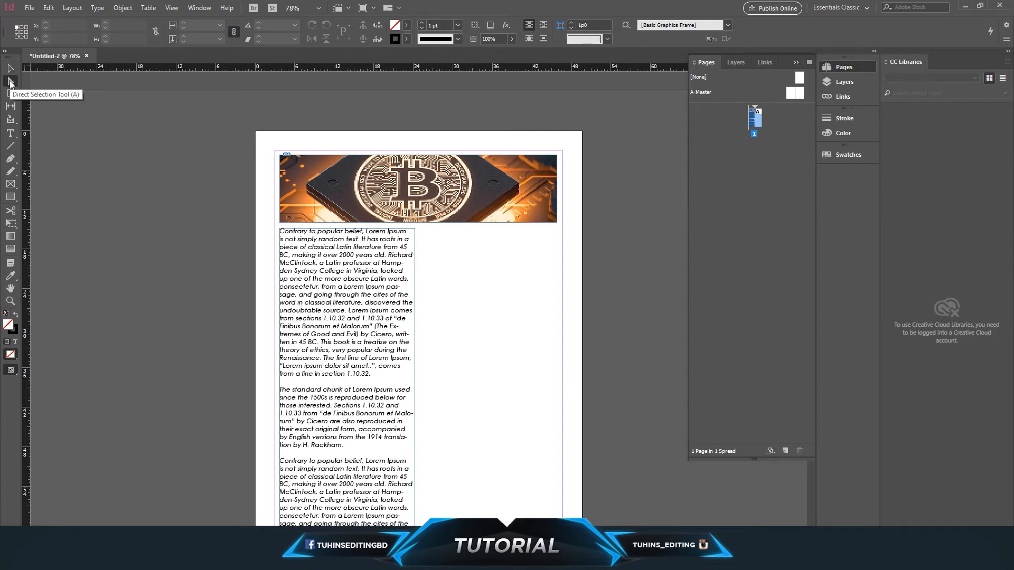
pyautogui.click(394, 193)
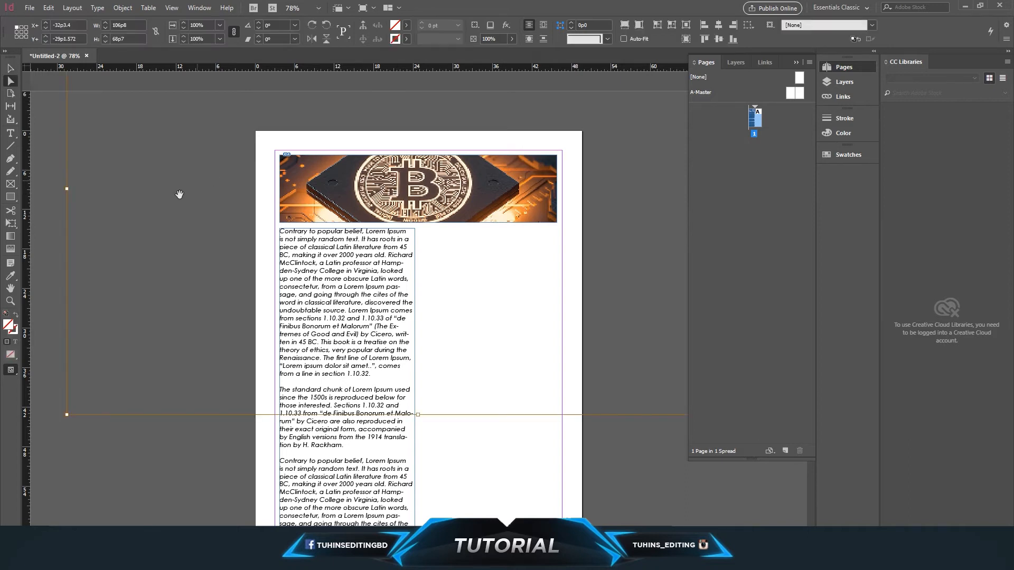
pyautogui.moveTo(66, 415); pyautogui.dragTo(221, 226)
pyautogui.moveTo(485, 200); pyautogui.dragTo(412, 251)
pyautogui.moveTo(147, 367); pyautogui.dragTo(333, 247)
pyautogui.moveTo(481, 208); pyautogui.dragTo(341, 268)
pyautogui.moveTo(454, 256); pyautogui.dragTo(505, 242)
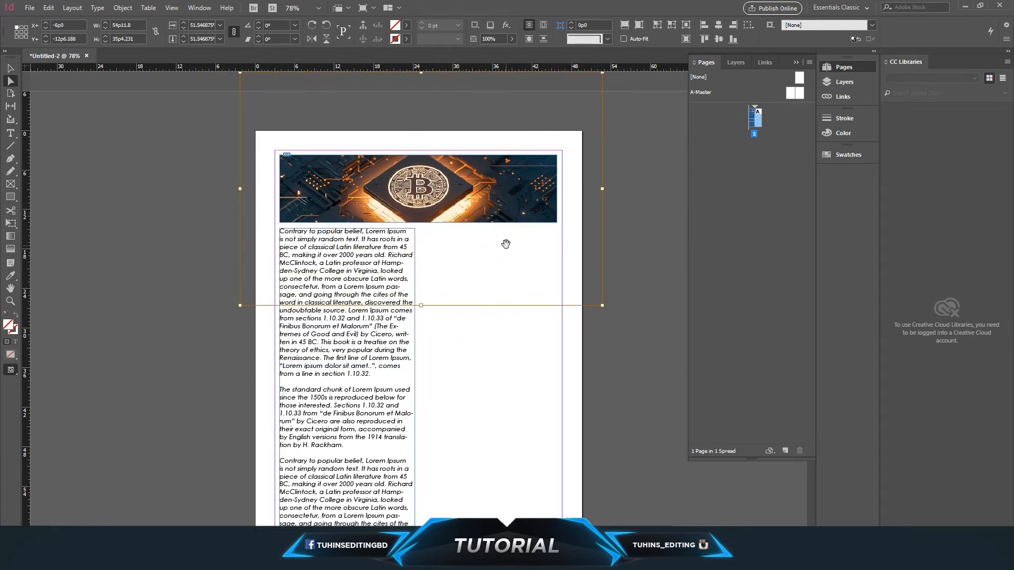
pyautogui.click(647, 307)
# - Draw a circular ellipse frame about 19p6 across beside the lower part of the text column
pyautogui.scroll(-2, 643, 302)
pyautogui.scroll(1, 552, 309)
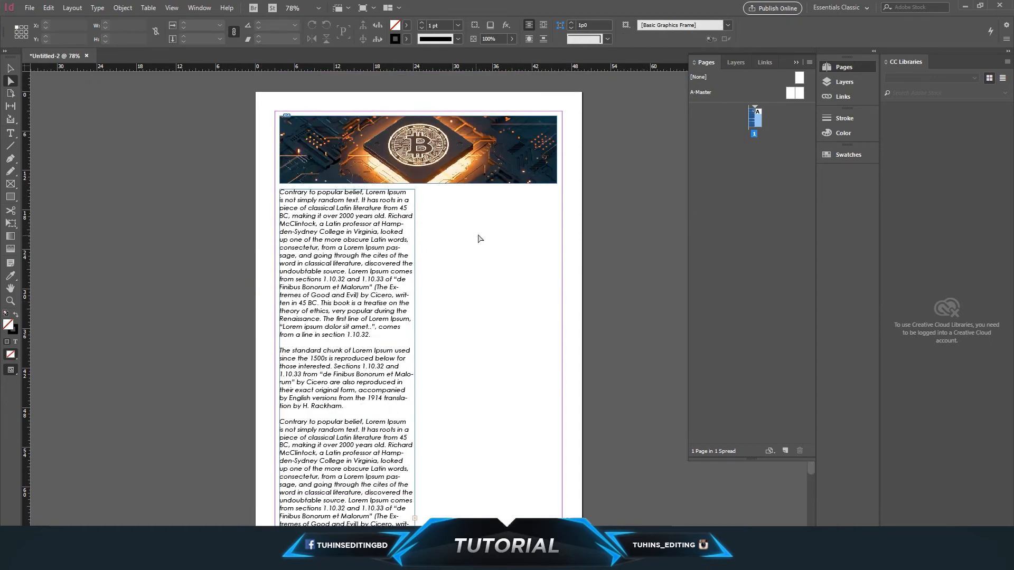
pyautogui.scroll(-1, 446, 357)
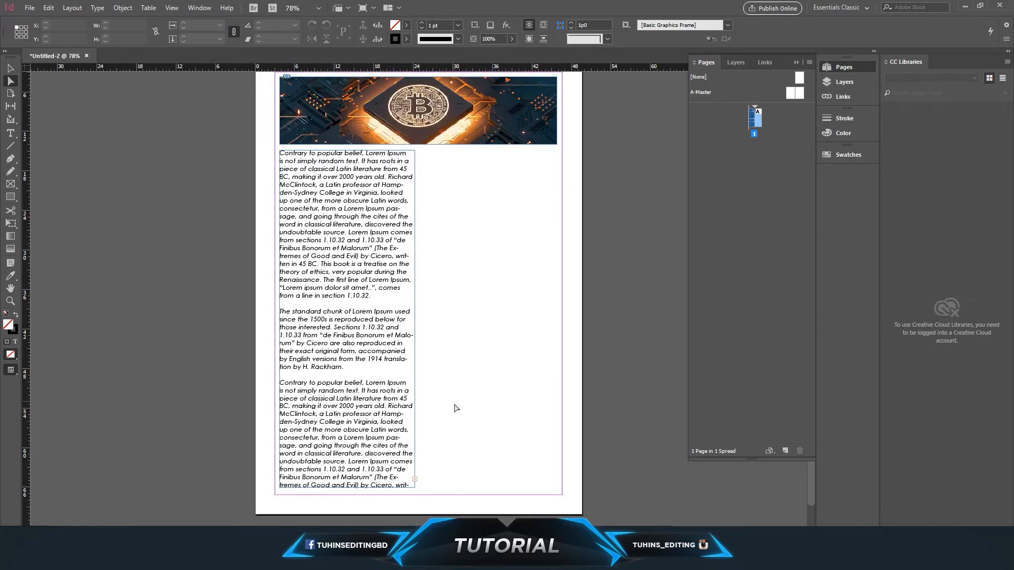
pyautogui.click(11, 184)
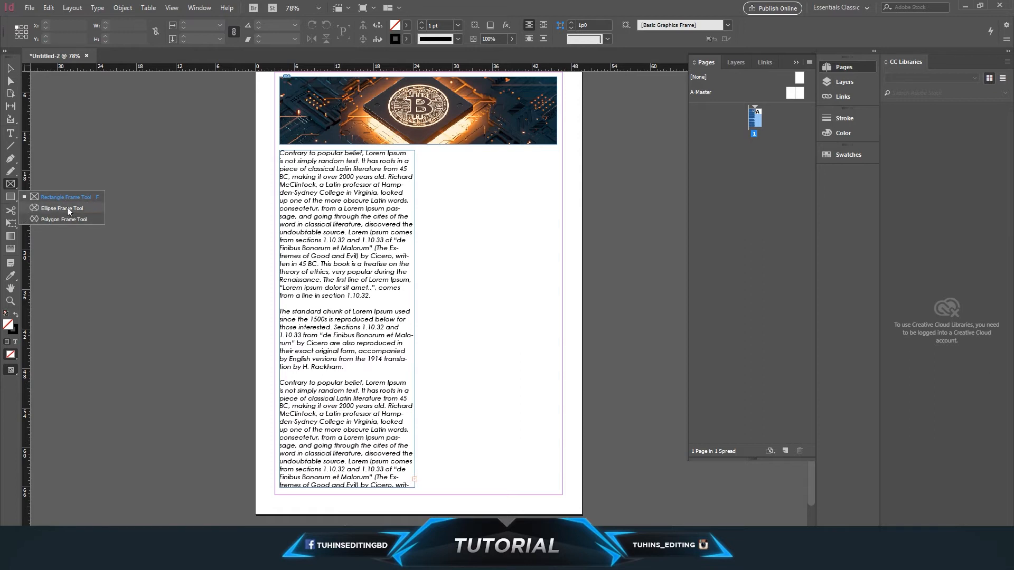
pyautogui.click(69, 211)
pyautogui.scroll(-2, 568, 281)
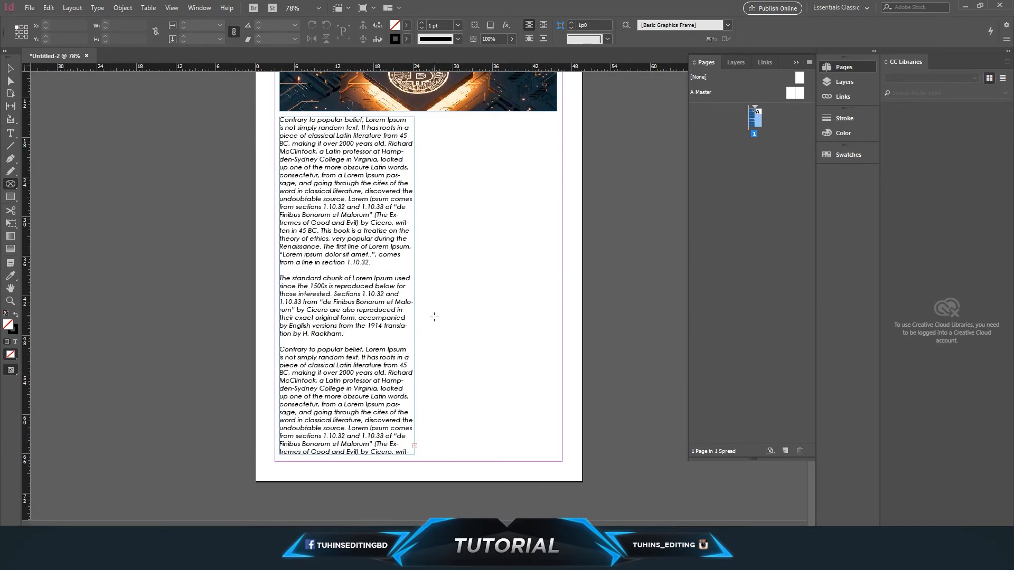
pyautogui.moveTo(426, 319); pyautogui.dragTo(553, 453)
pyautogui.hotkey('ctrl', 'z')
pyautogui.moveTo(428, 280); pyautogui.dragTo(556, 455)
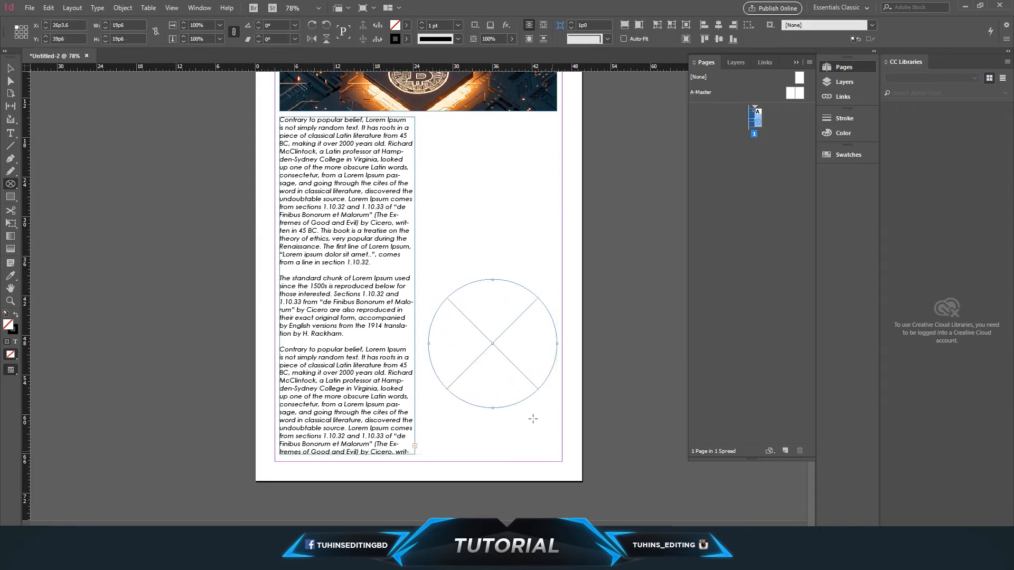
# - Move the circular frame down to the lower margin and enlarge it to about 20p6 by 20p5
pyautogui.click(11, 71)
pyautogui.moveTo(494, 347); pyautogui.dragTo(495, 395)
pyautogui.moveTo(429, 326); pyautogui.dragTo(422, 320)
# - Place the desktop image whose file name starts with 283789b4 into the circular frame
pyautogui.click(170, 303)
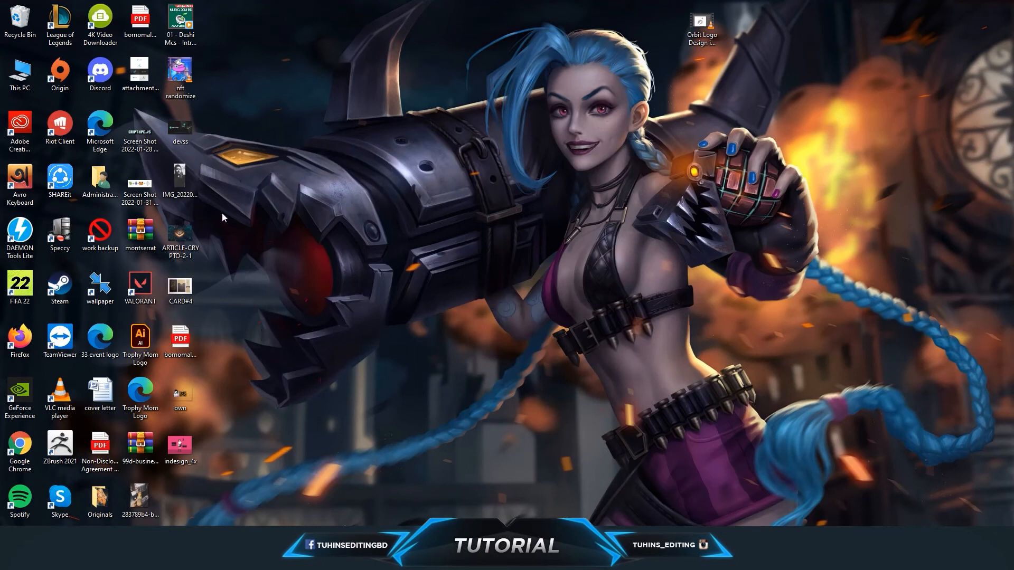
pyautogui.moveTo(257, 527); pyautogui.dragTo(148, 494)
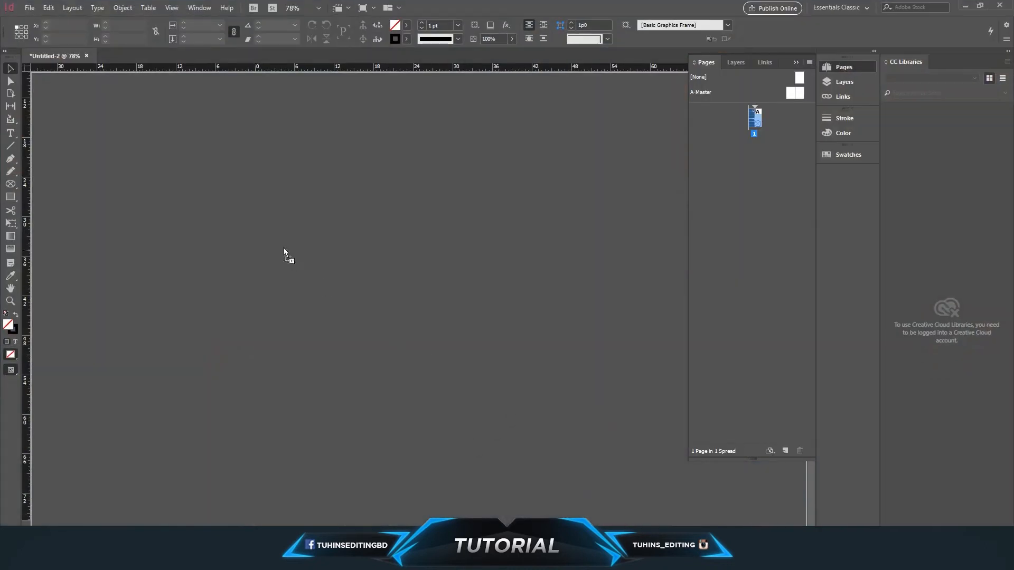
pyautogui.moveTo(284, 248); pyautogui.dragTo(505, 389)
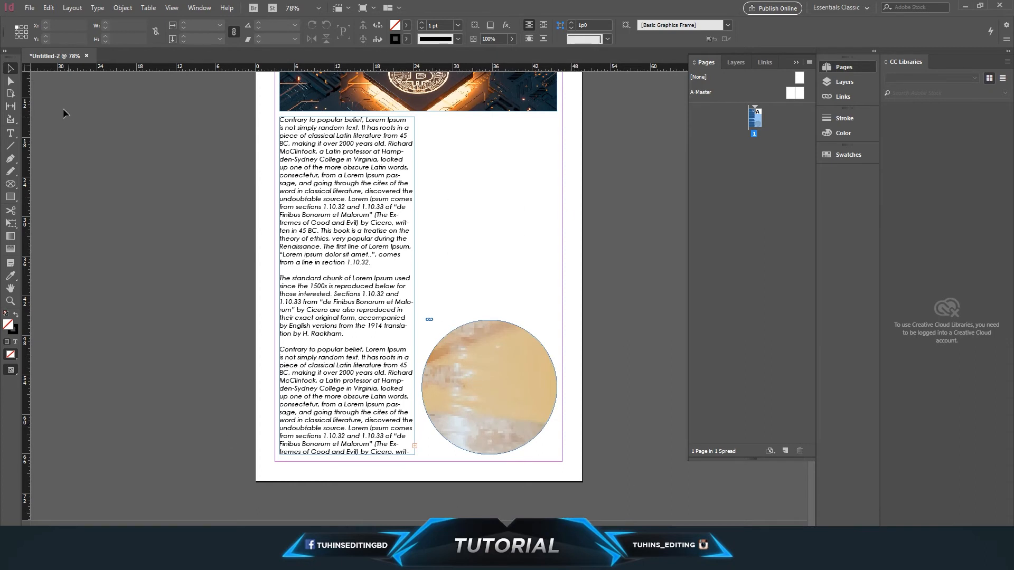
# - Fit the image in the circular frame using Fill Frame Proportionally
pyautogui.click(5, 80)
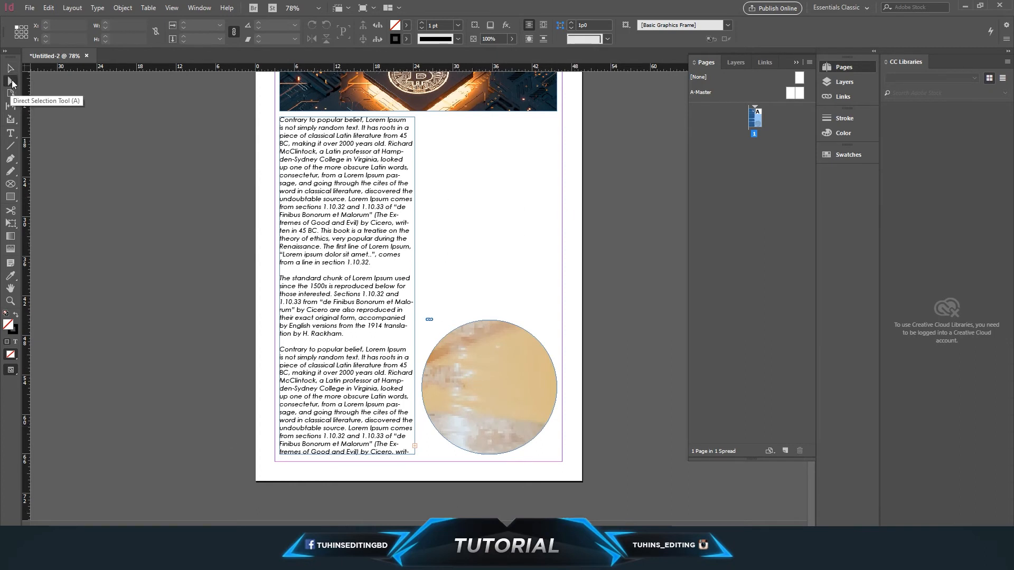
pyautogui.rightClick(495, 386)
pyautogui.click(491, 376)
pyautogui.click(495, 372)
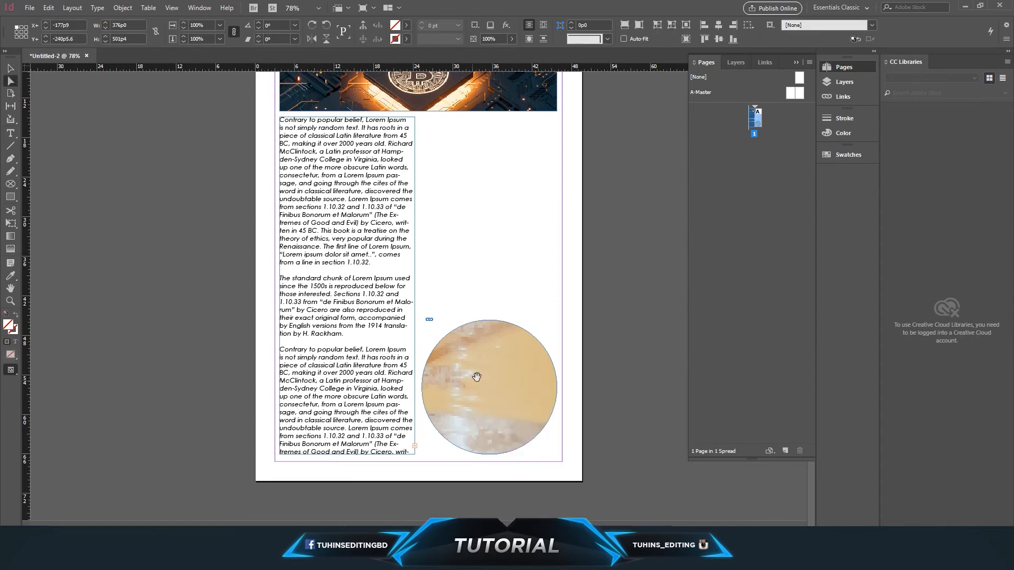
pyautogui.click(549, 353)
pyautogui.rightClick(502, 359)
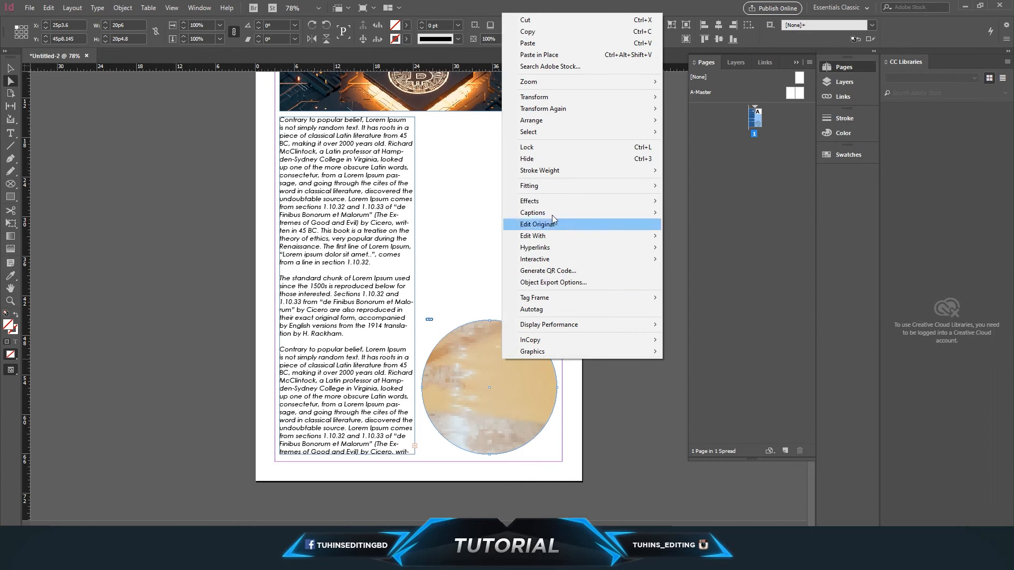
pyautogui.moveTo(556, 188)
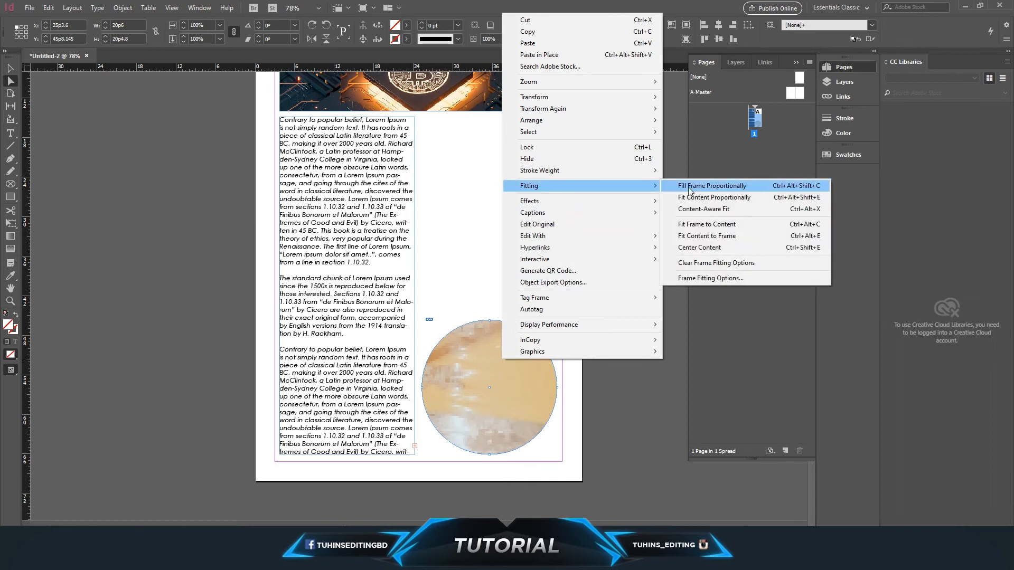
pyautogui.click(732, 191)
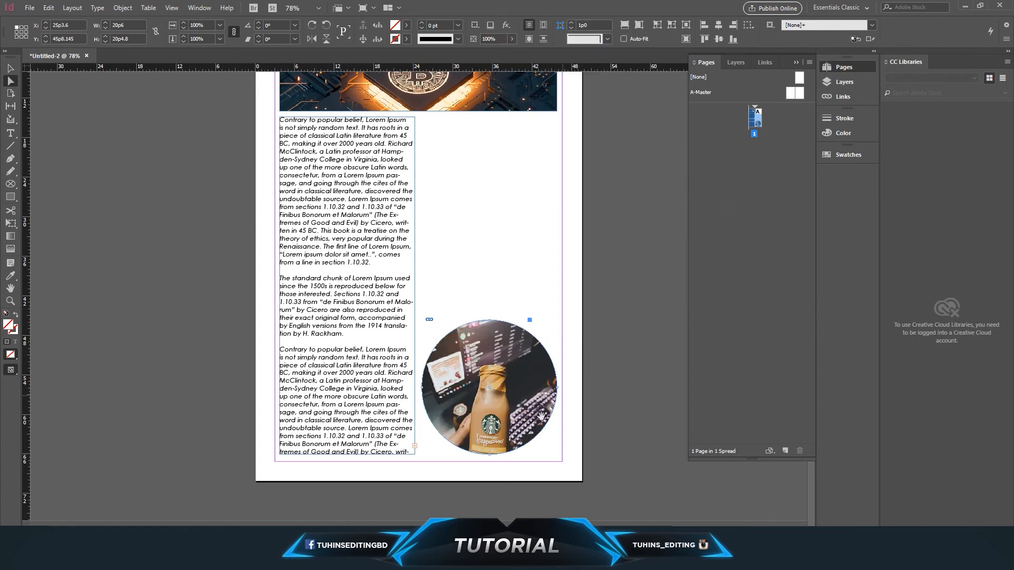
# - Scale the bottle image inside the circular frame up to about 7.85% and reposition it so the bottle is centred
pyautogui.click(506, 348)
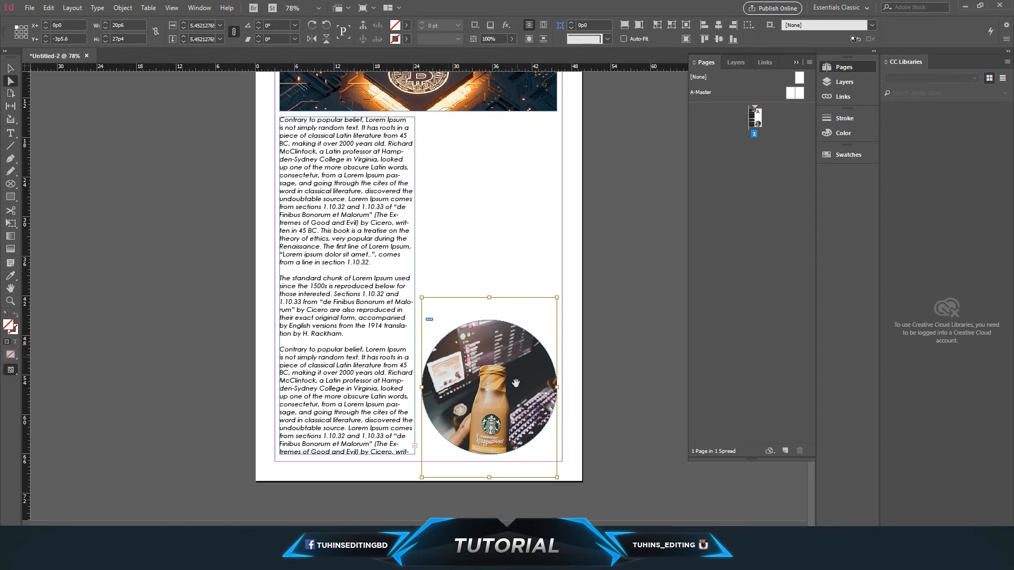
pyautogui.moveTo(557, 297); pyautogui.dragTo(616, 218)
pyautogui.moveTo(519, 401); pyautogui.dragTo(481, 408)
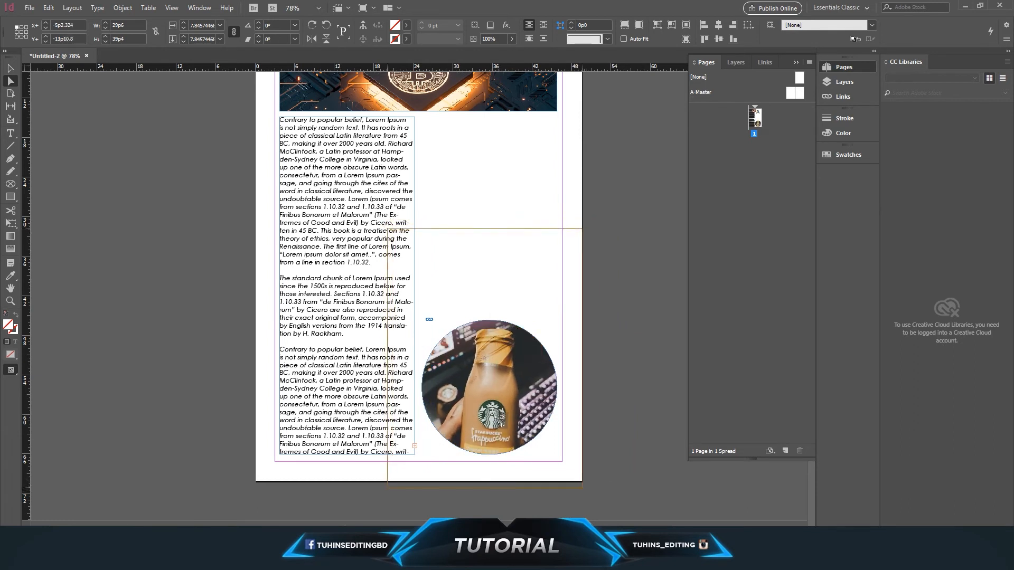
pyautogui.click(636, 338)
pyautogui.scroll(2, 637, 338)
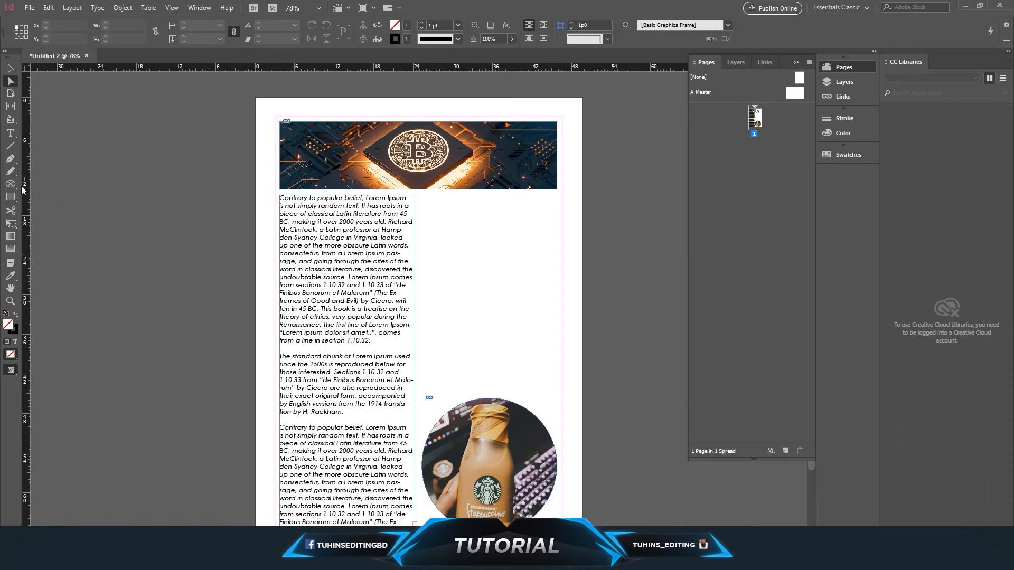
pyautogui.click(419, 152)
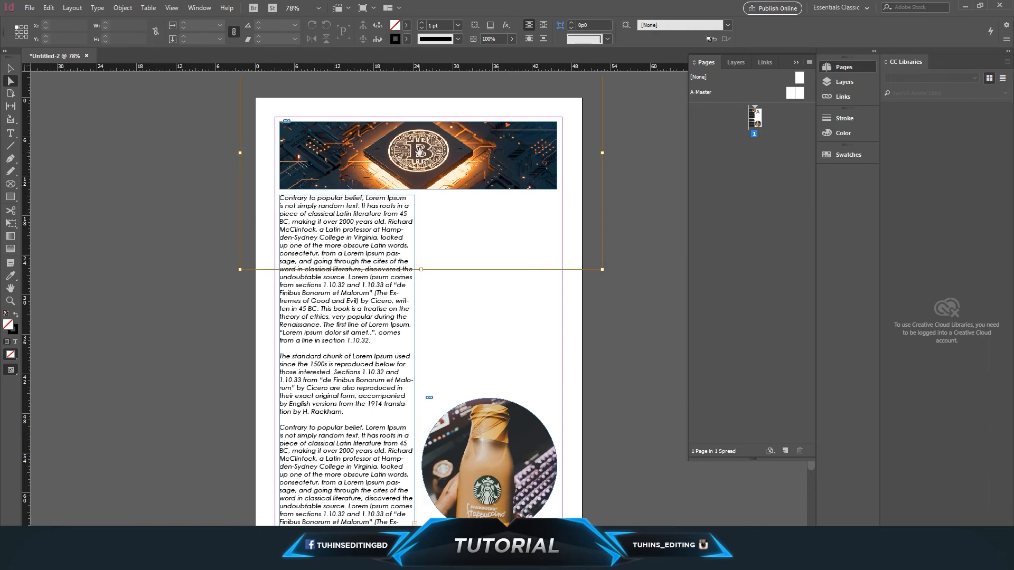
pyautogui.click(505, 468)
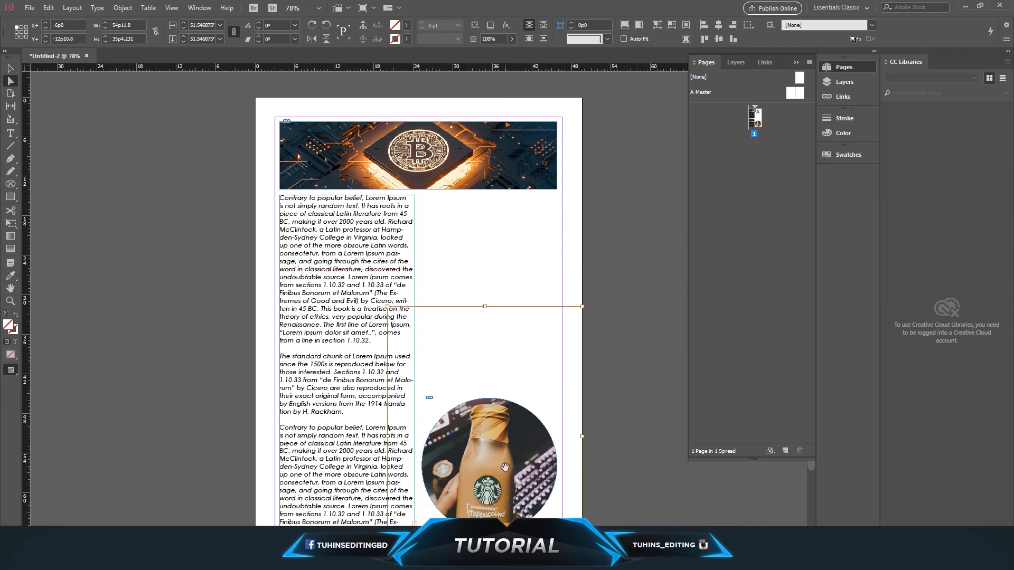
pyautogui.click(625, 372)
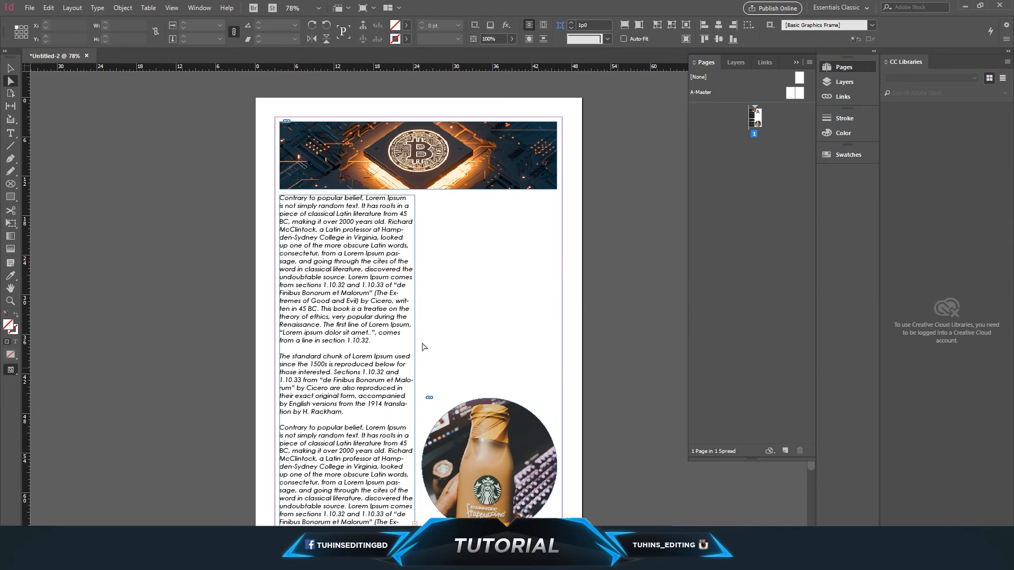
# - Draw a closed, irregular star-shaped frame about 19p6 wide with the Pen tool in the empty space above the circular image
pyautogui.click(11, 159)
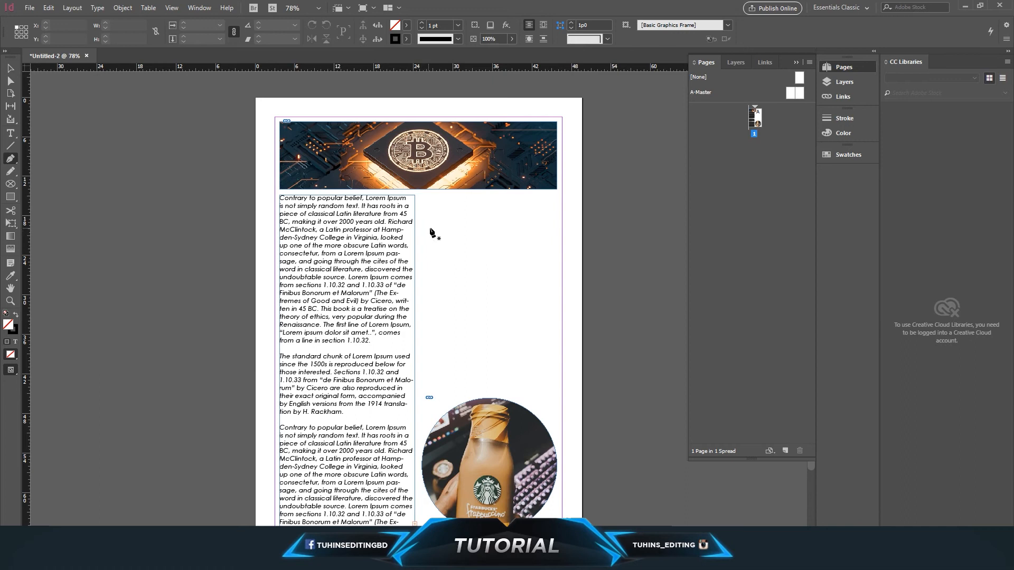
pyautogui.click(452, 219)
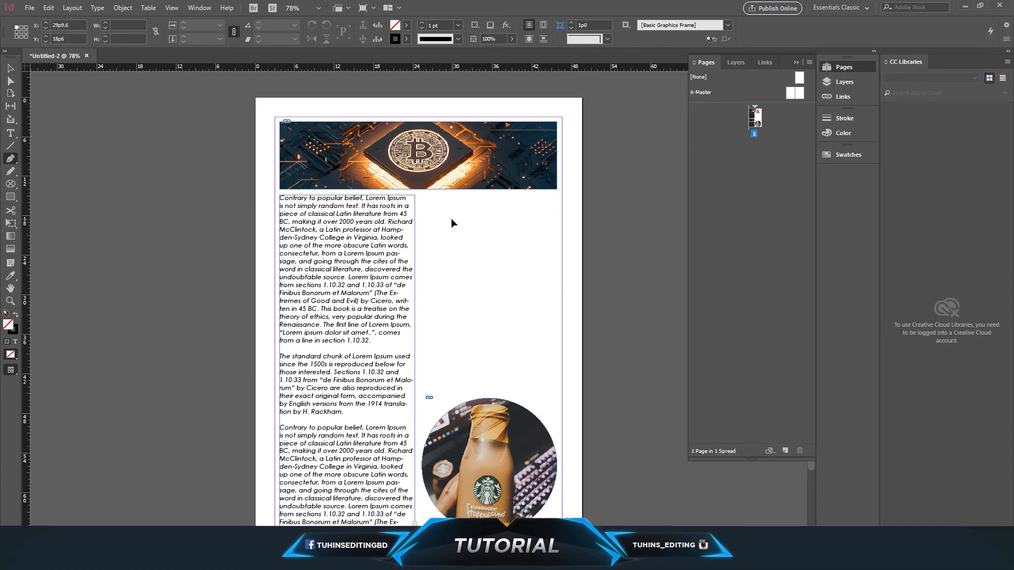
pyautogui.click(422, 263)
pyautogui.click(449, 296)
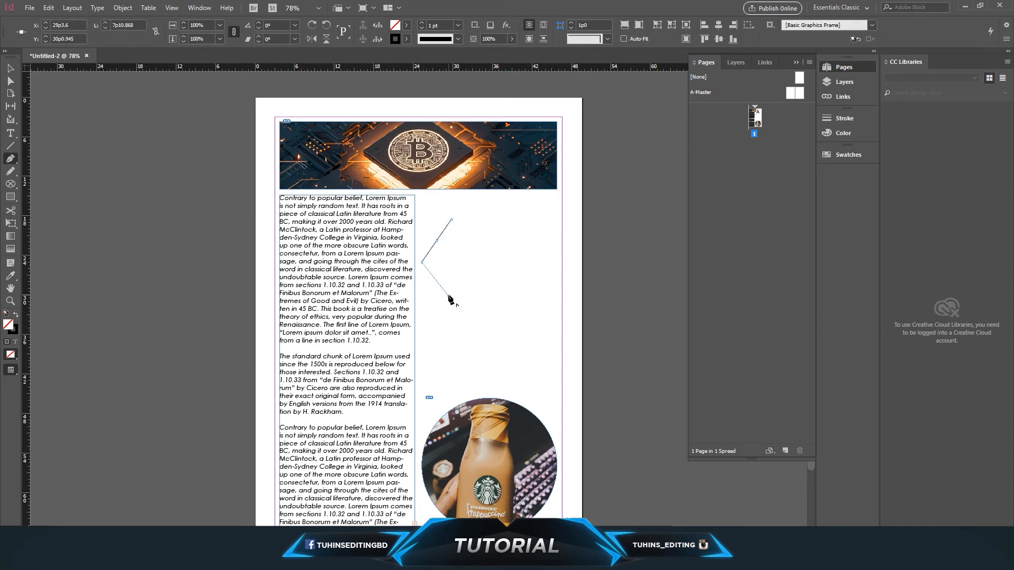
pyautogui.click(431, 345)
pyautogui.click(490, 356)
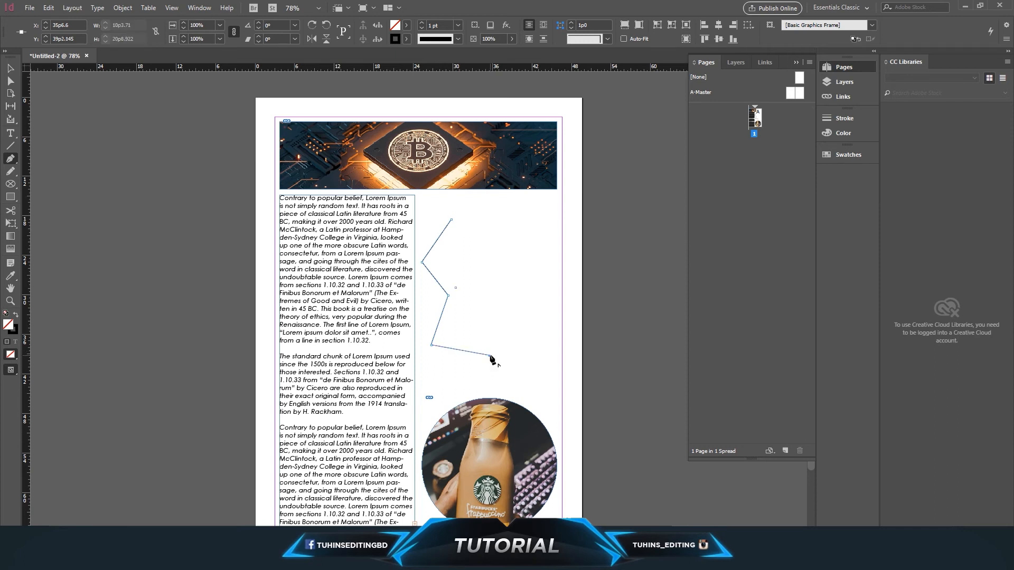
pyautogui.click(550, 389)
pyautogui.click(531, 292)
pyautogui.click(550, 228)
pyautogui.click(506, 225)
pyautogui.click(466, 202)
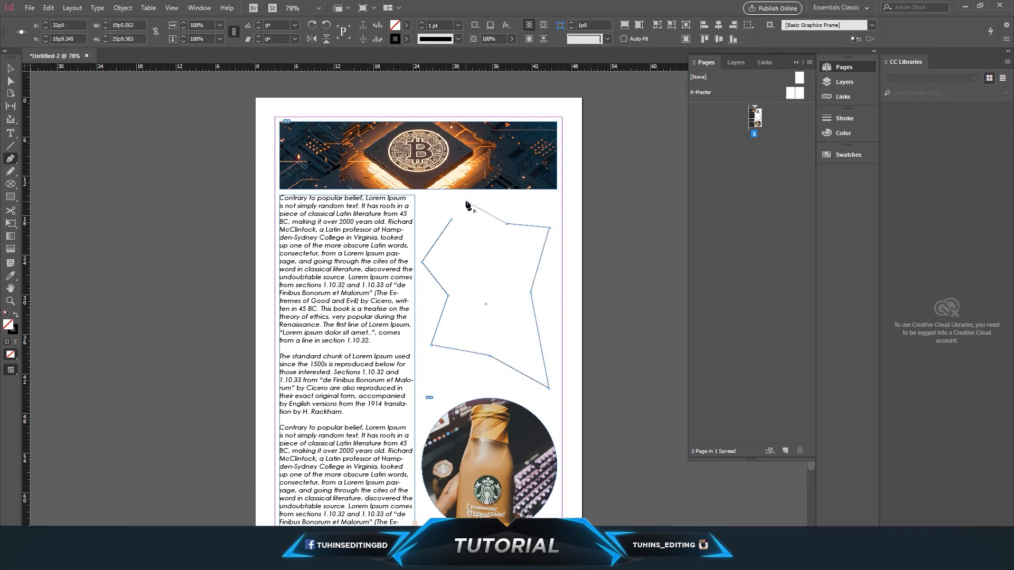
pyautogui.click(453, 222)
pyautogui.click(10, 81)
pyautogui.click(594, 291)
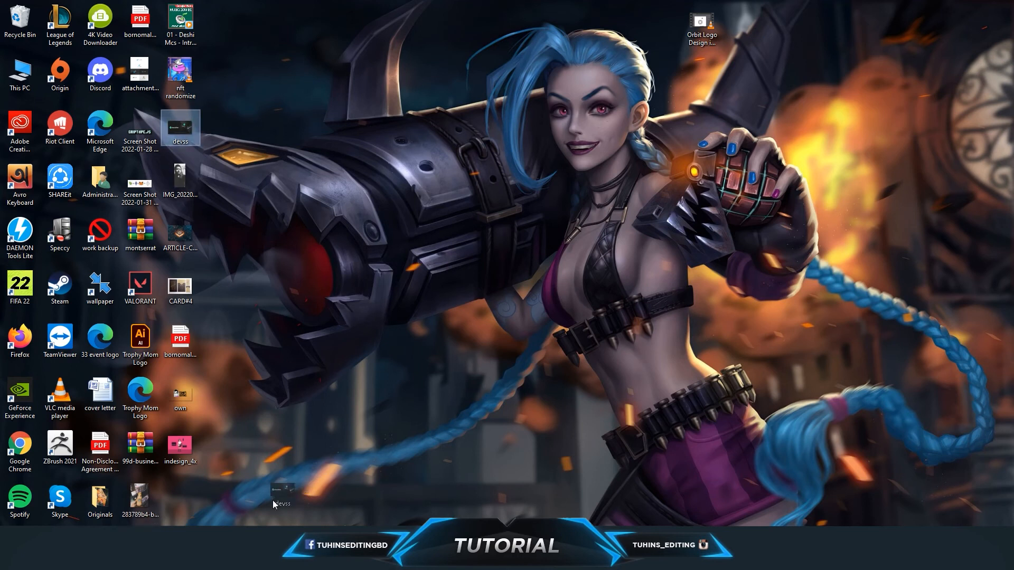
# - Place the desktop image devss into the irregular star-shaped frame
pyautogui.click(181, 127)
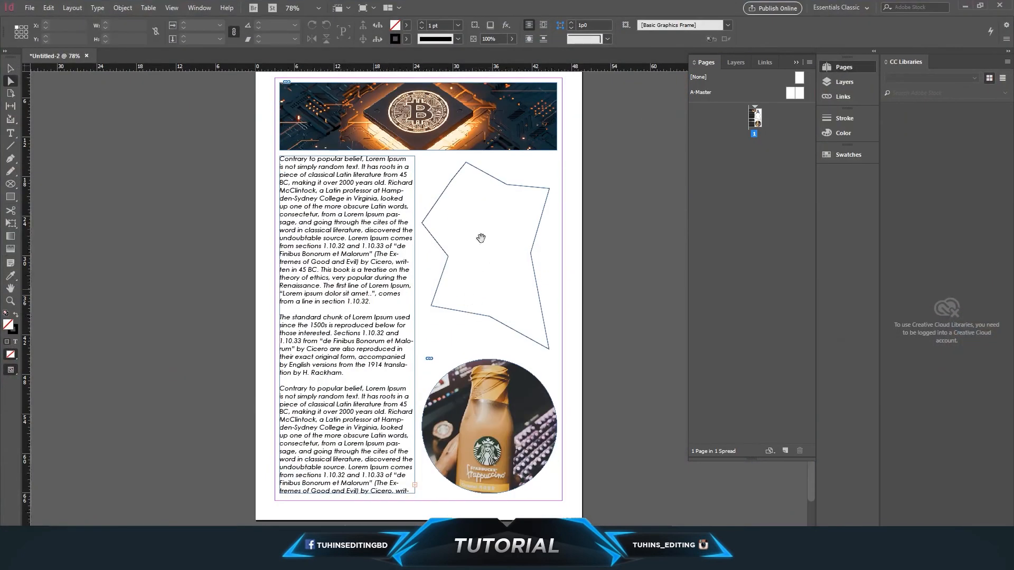
pyautogui.click(486, 246)
pyautogui.scroll(2, 518, 246)
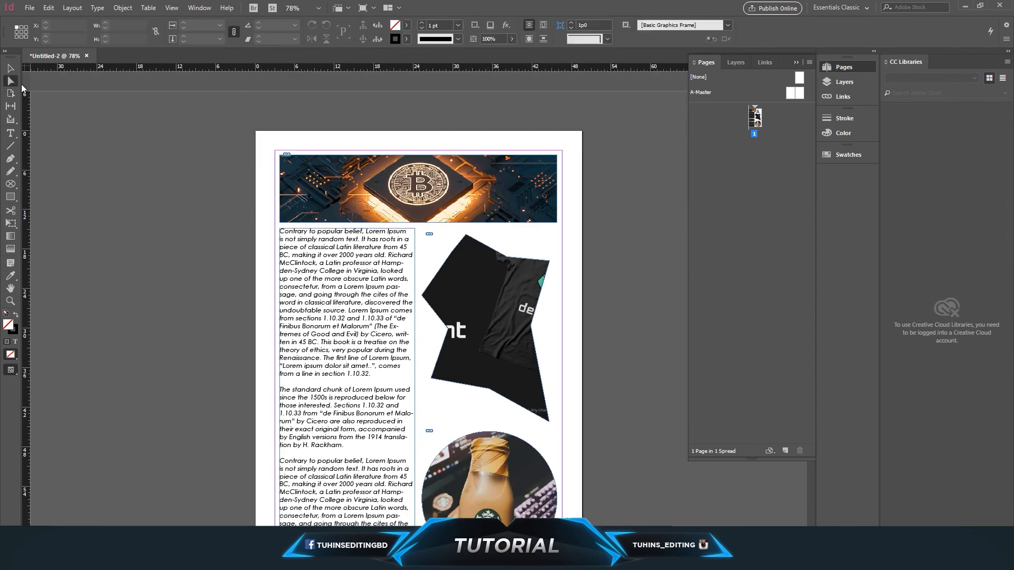
# - Scale the devMint image inside the star-shaped frame to about 43% by 45% and reposition it so the logo and name sit within the frame
pyautogui.click(484, 288)
pyautogui.moveTo(507, 321); pyautogui.dragTo(577, 310)
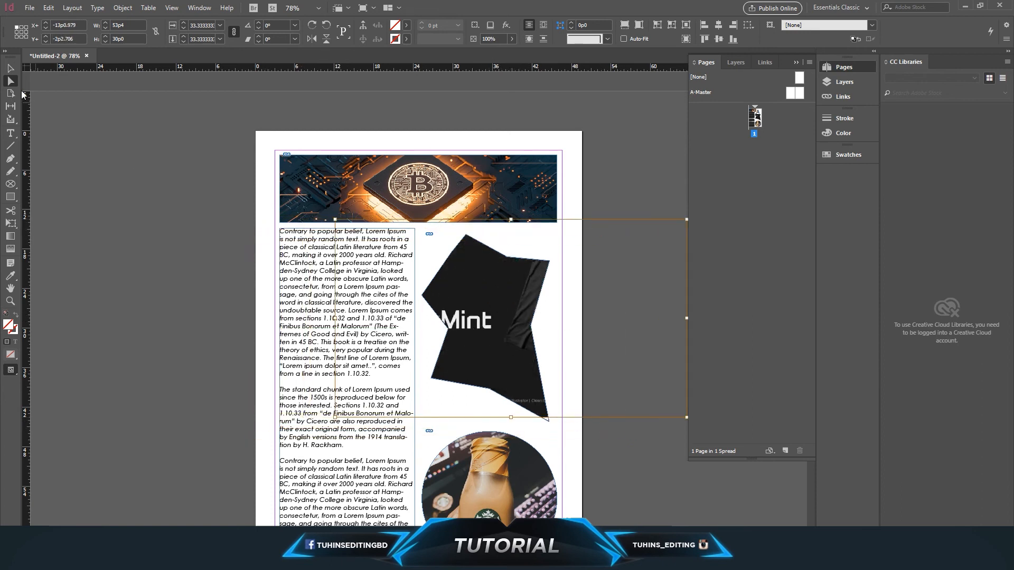
pyautogui.click(10, 80)
pyautogui.moveTo(335, 418); pyautogui.dragTo(237, 483)
pyautogui.moveTo(540, 352); pyautogui.dragTo(498, 352)
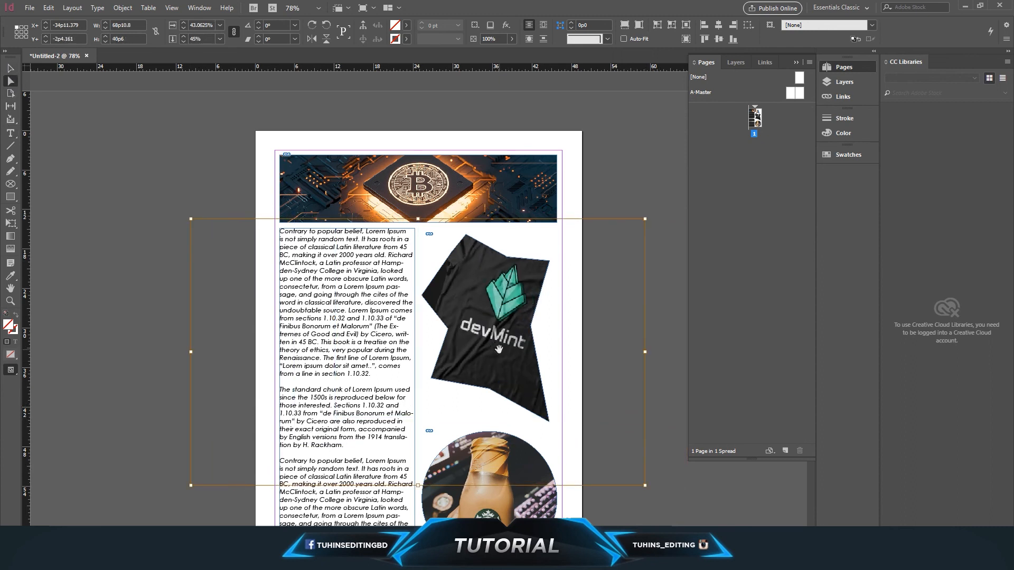
pyautogui.click(610, 170)
pyautogui.scroll(-2, 610, 170)
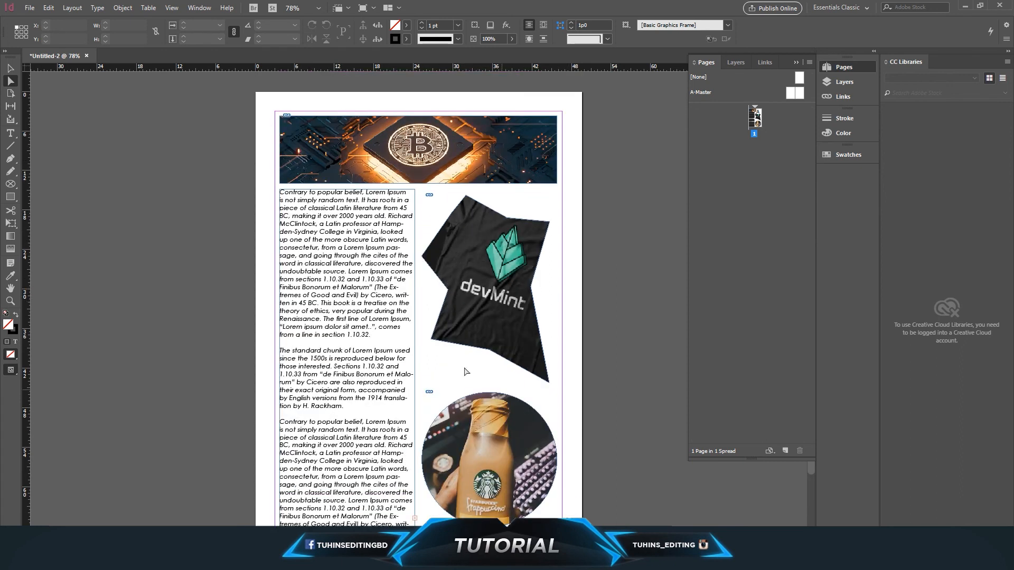
pyautogui.scroll(-2, 521, 311)
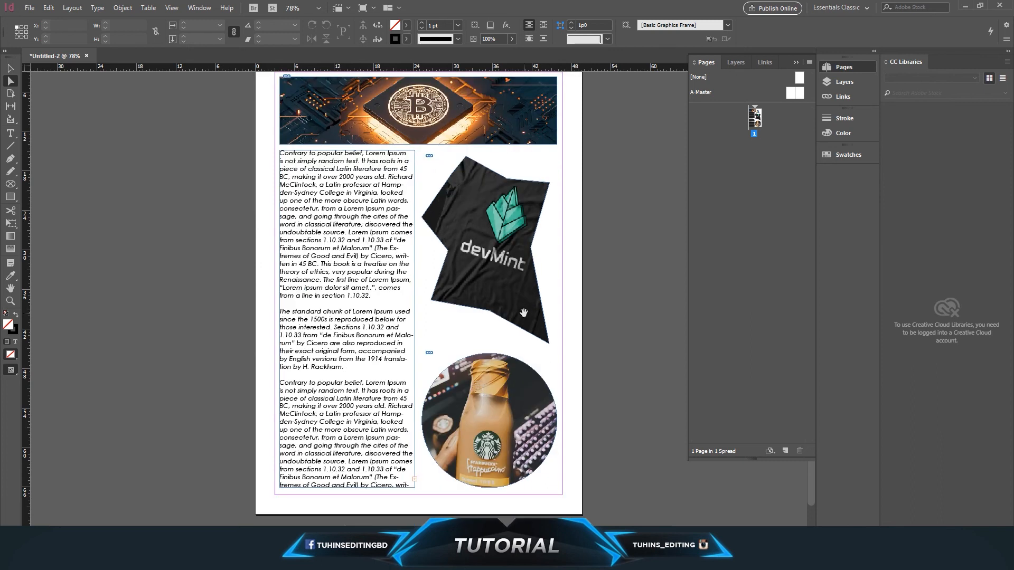
pyautogui.scroll(2, 523, 313)
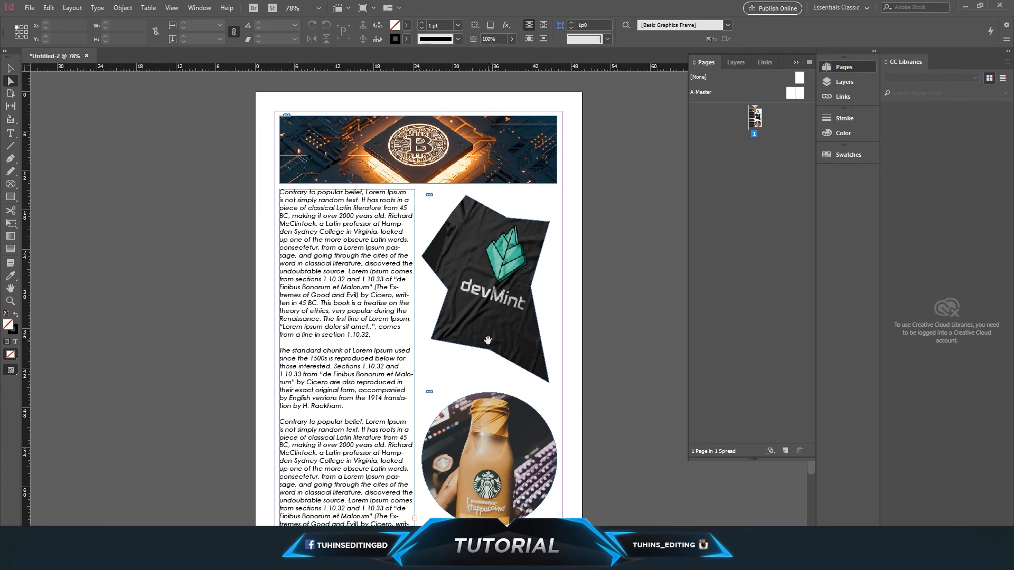
pyautogui.click(338, 559)
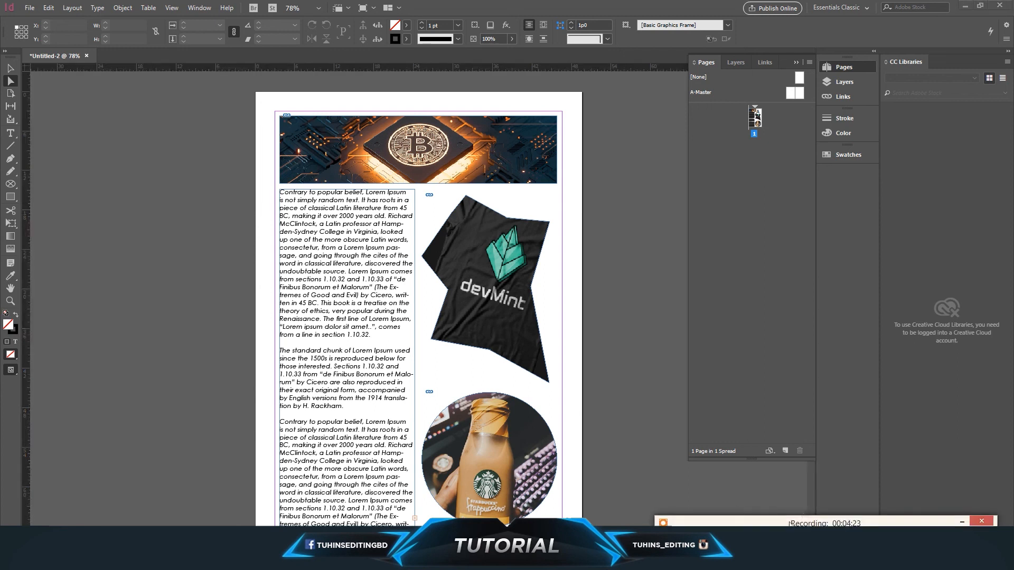